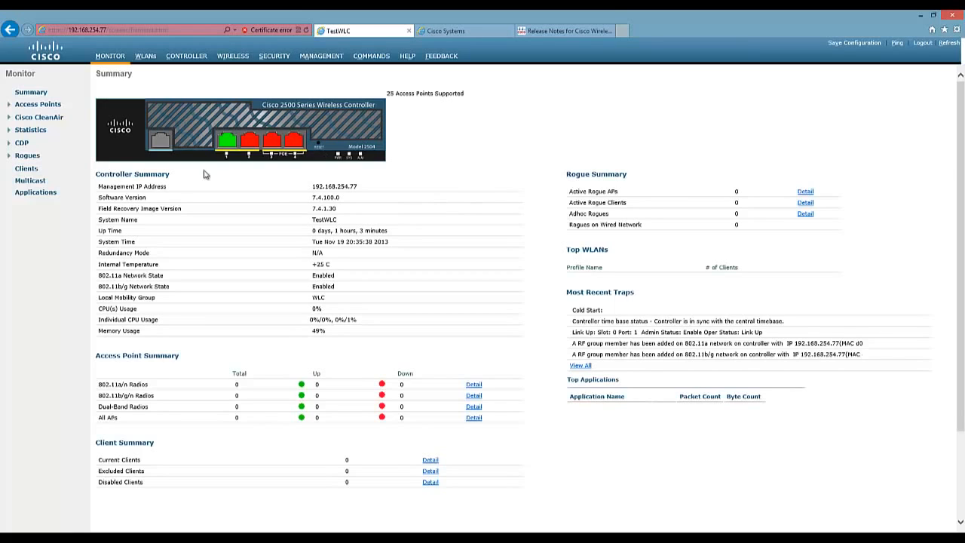
pyautogui.moveTo(99, 210); pyautogui.dragTo(195, 215)
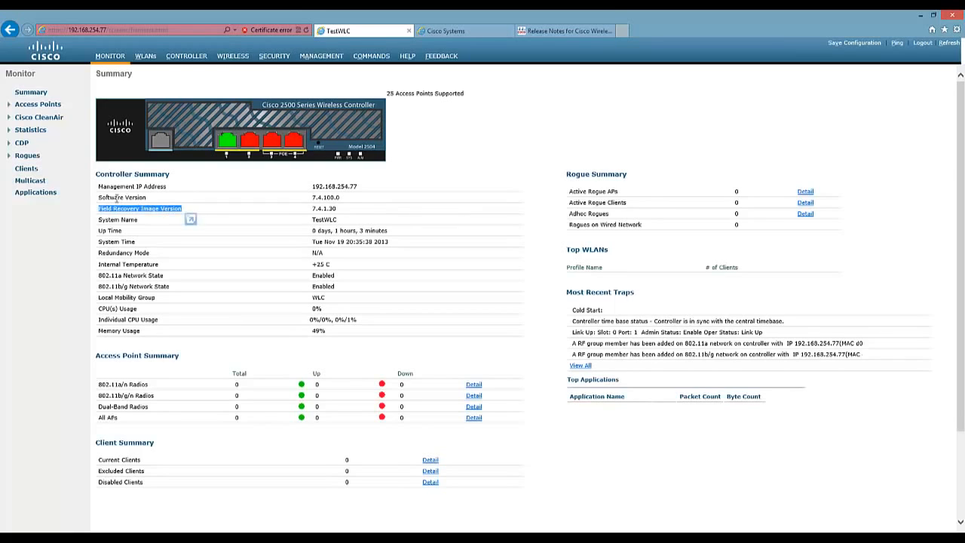
pyautogui.click(106, 197)
pyautogui.moveTo(105, 197); pyautogui.dragTo(161, 202)
pyautogui.moveTo(314, 197); pyautogui.dragTo(344, 201)
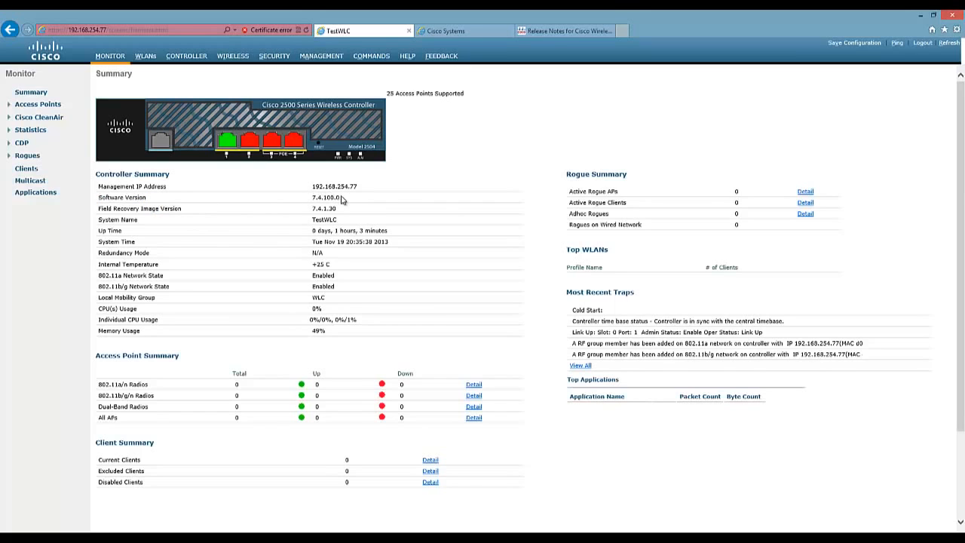
pyautogui.moveTo(99, 211); pyautogui.dragTo(173, 206)
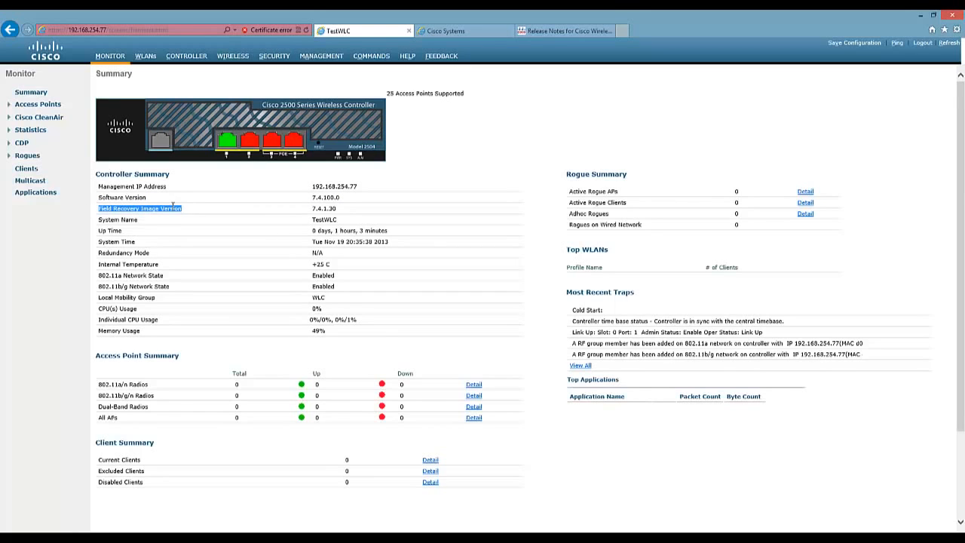
pyautogui.click(359, 213)
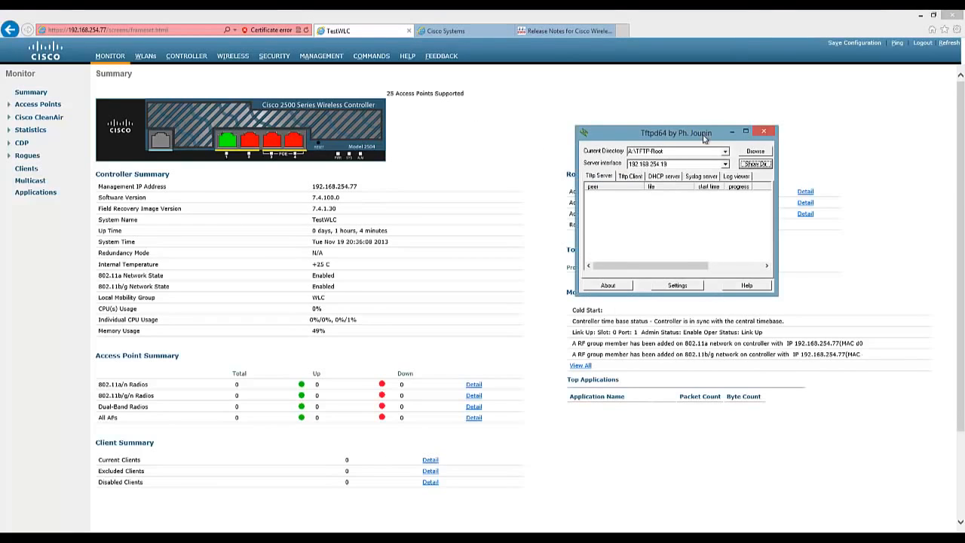
pyautogui.moveTo(702, 135); pyautogui.dragTo(642, 155)
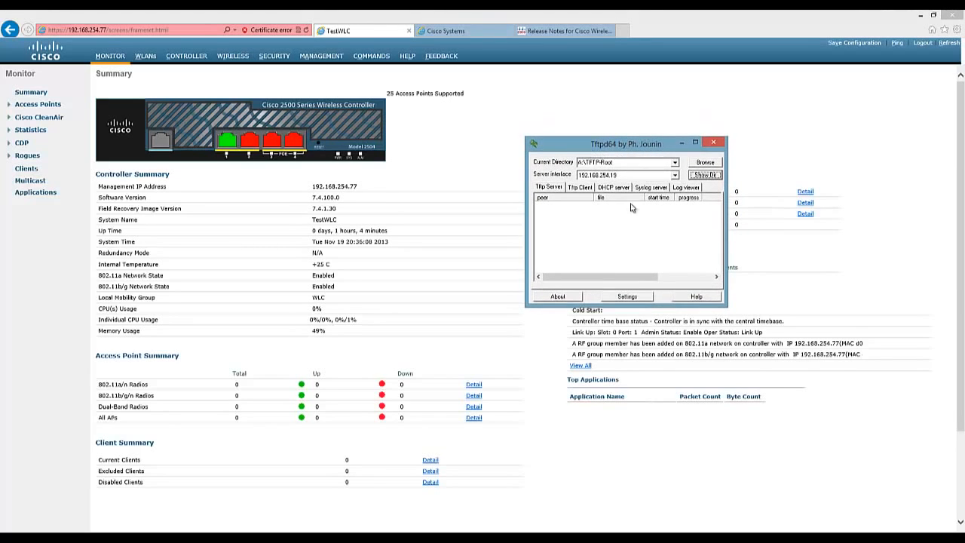
pyautogui.click(676, 177)
pyautogui.click(676, 177)
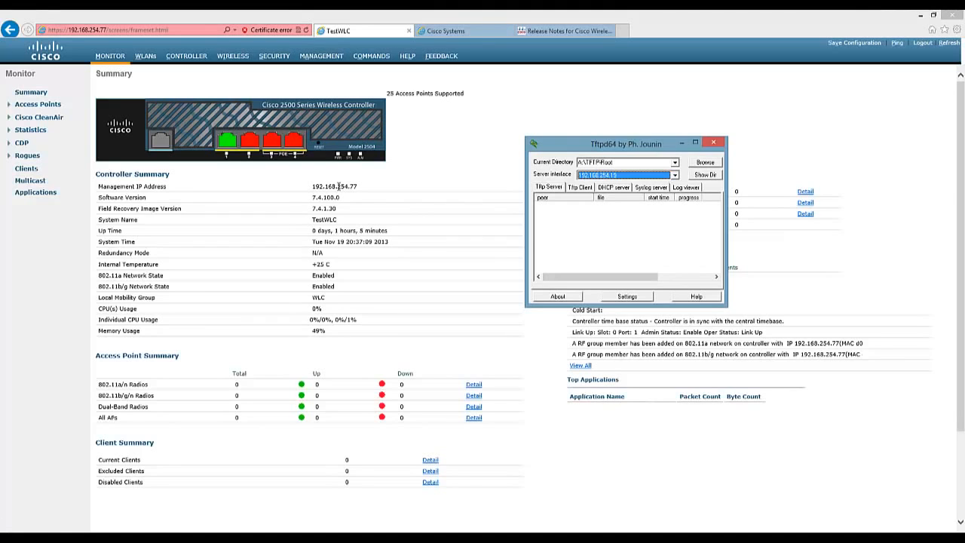
pyautogui.click(426, 145)
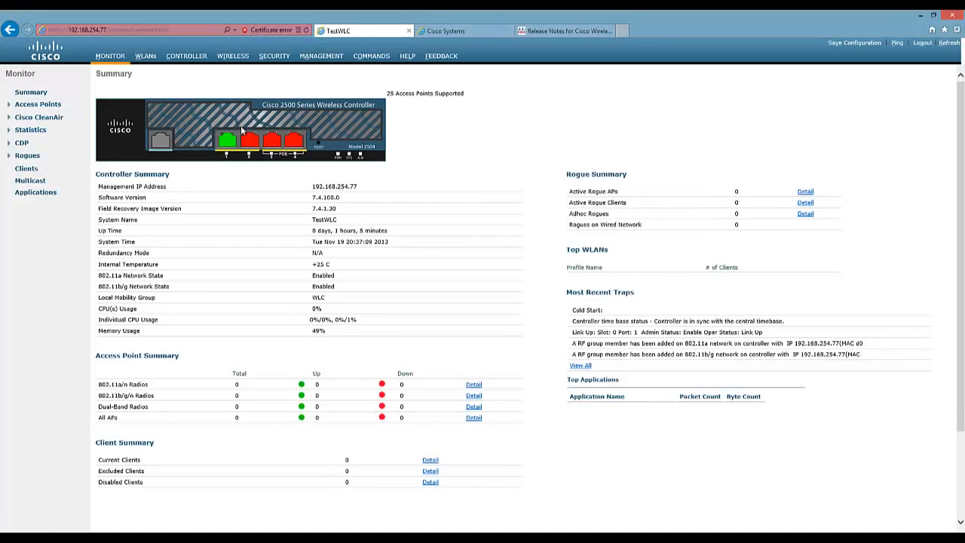
# Go to the Commands page and its Download file to Controller form.
pyautogui.click(378, 61)
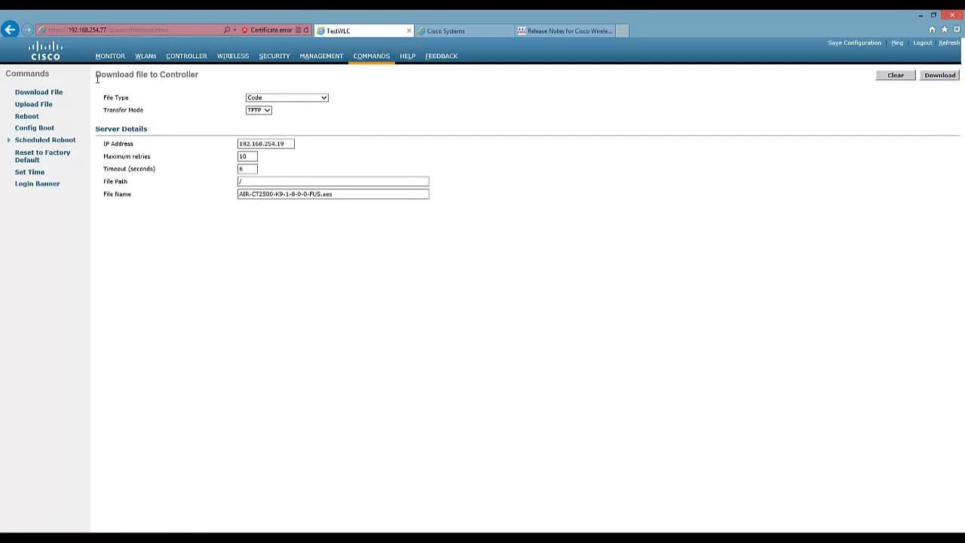
pyautogui.moveTo(95, 76); pyautogui.dragTo(131, 66)
pyautogui.click(186, 76)
pyautogui.moveTo(96, 74); pyautogui.dragTo(153, 74)
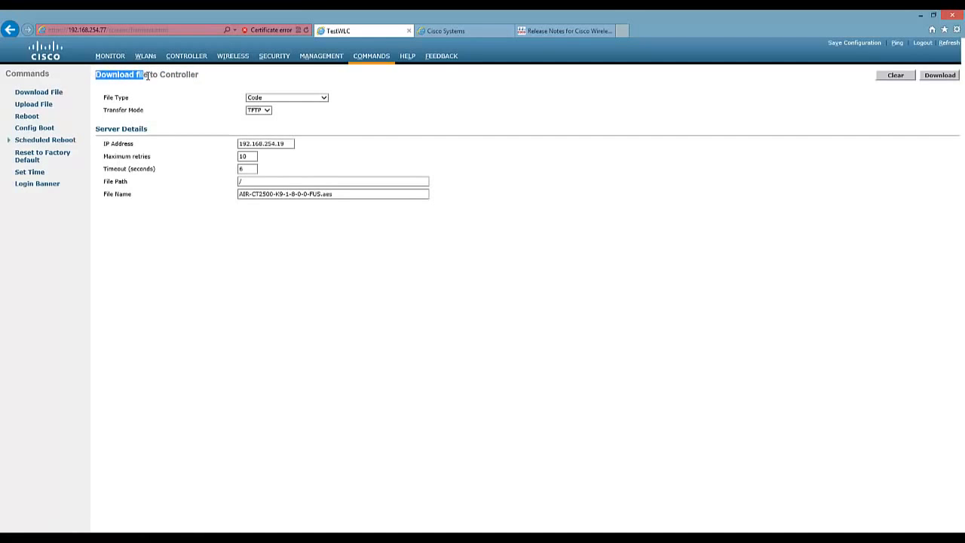
pyautogui.click(153, 75)
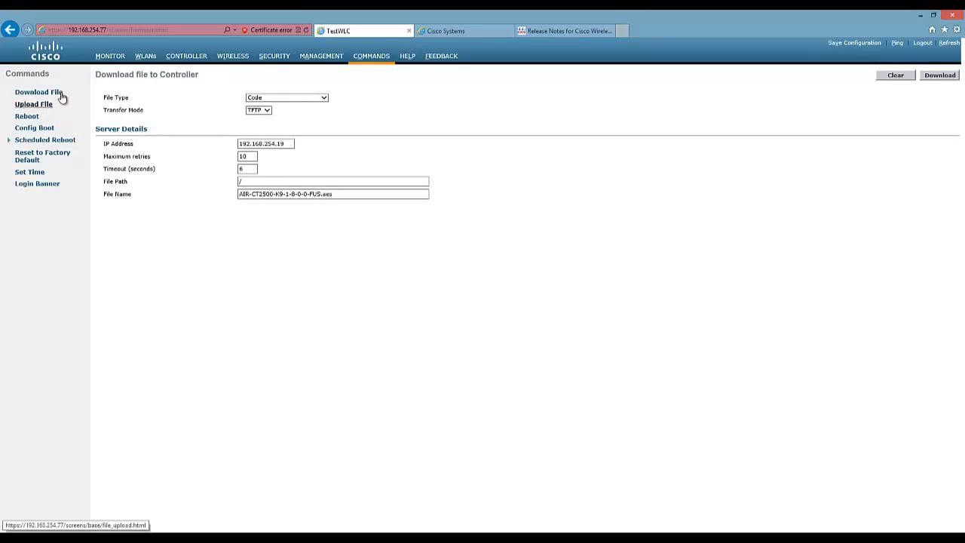
pyautogui.moveTo(144, 71); pyautogui.dragTo(160, 79)
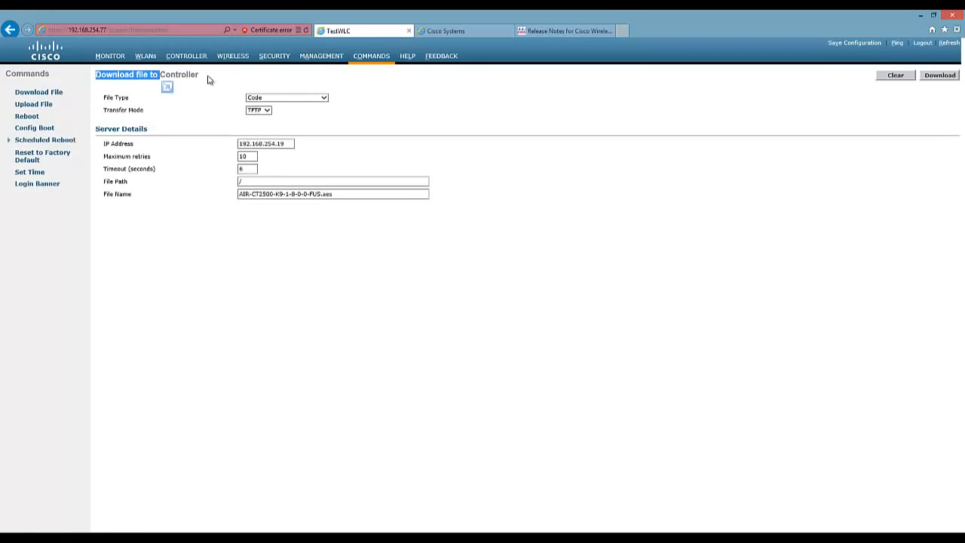
pyautogui.click(206, 76)
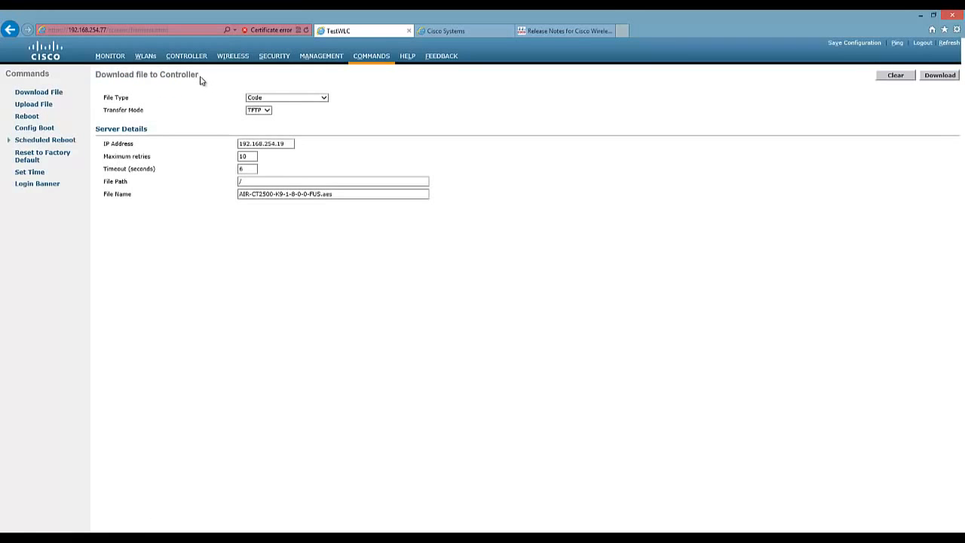
# Open the Upload File page and set its file type to Configuration.
pyautogui.click(45, 107)
pyautogui.moveTo(121, 73); pyautogui.dragTo(190, 76)
pyautogui.click(155, 86)
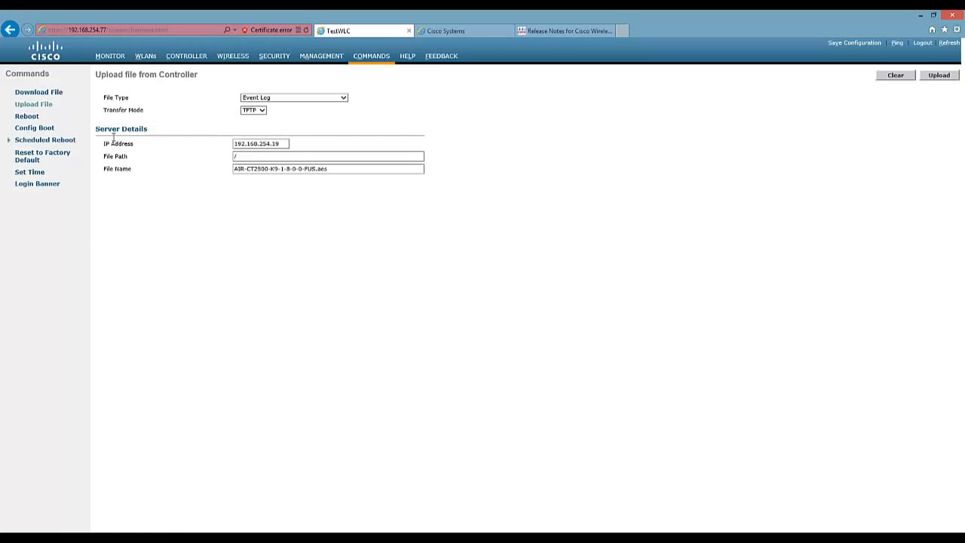
pyautogui.click(49, 106)
pyautogui.moveTo(96, 74)
pyautogui.mouseDown()
pyautogui.moveTo(204, 86)
pyautogui.moveTo(100, 81)
pyautogui.mouseUp()
pyautogui.click(102, 85)
pyautogui.click(276, 101)
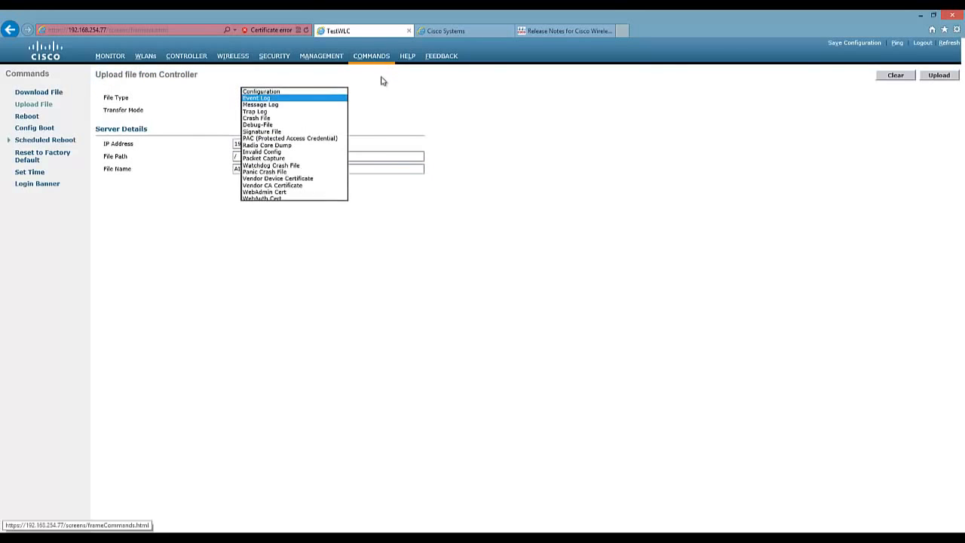
pyautogui.click(272, 90)
# Return to the Download File form and review its TFTP server IP, timeout and / path.
pyautogui.click(45, 94)
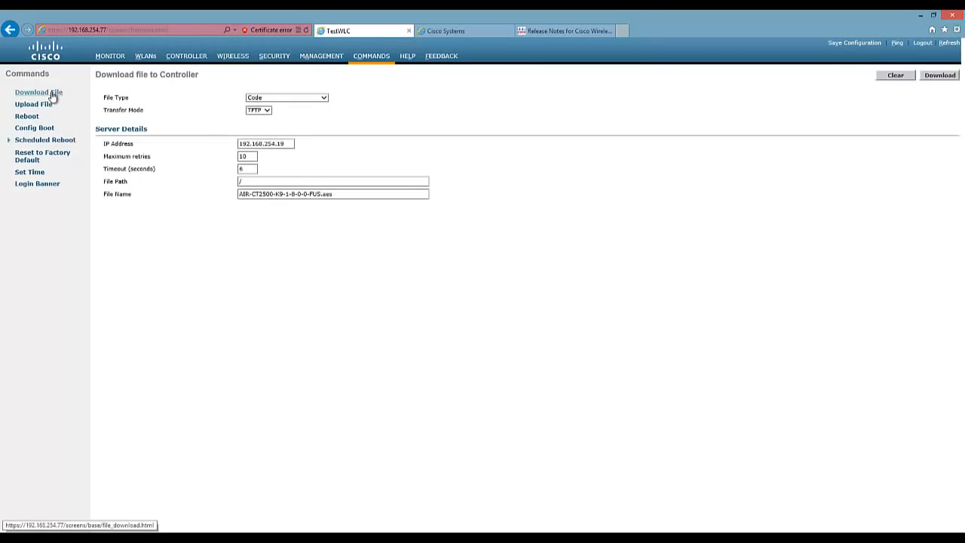
pyautogui.moveTo(123, 86); pyautogui.dragTo(194, 87)
pyautogui.click(383, 118)
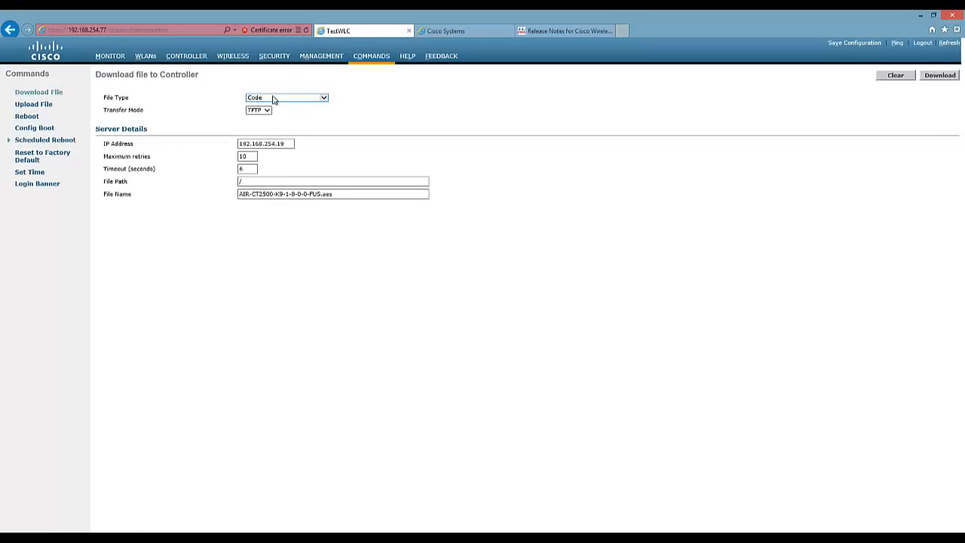
pyautogui.moveTo(245, 143); pyautogui.dragTo(288, 142)
pyautogui.click(269, 143)
pyautogui.click(252, 170)
pyautogui.click(253, 181)
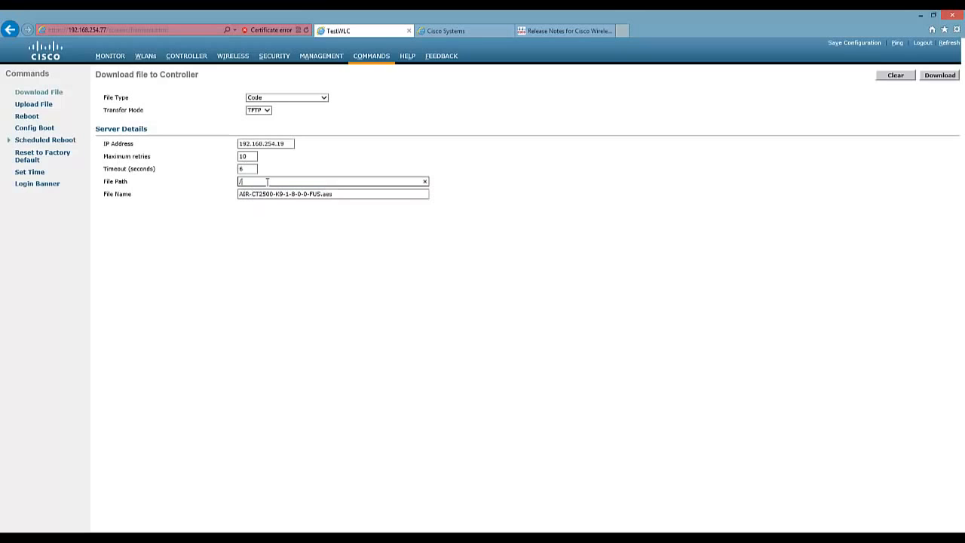
pyautogui.moveTo(265, 181); pyautogui.dragTo(212, 179)
pyautogui.click(198, 216)
# Clear the existing file name and open File Explorer.
pyautogui.click(241, 194)
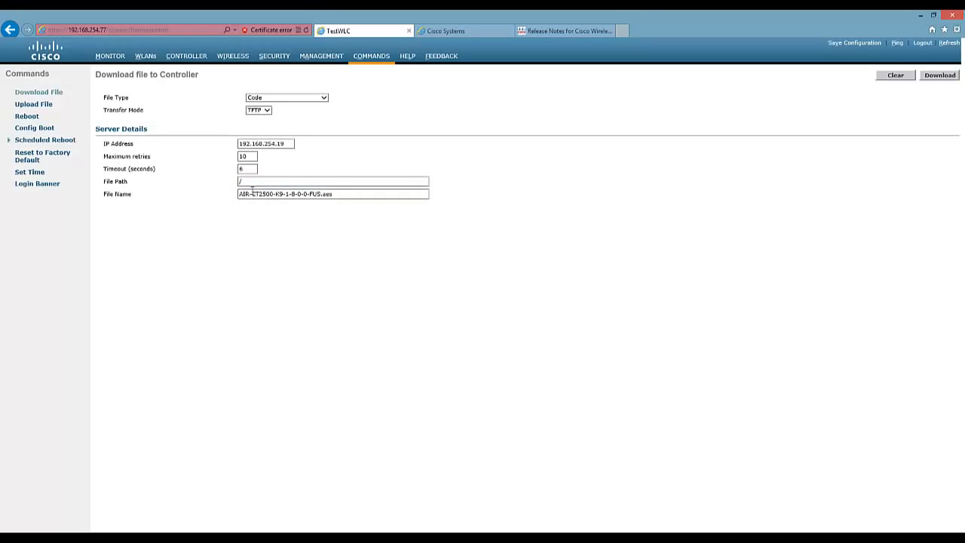
pyautogui.hotkey('ctrl', 'a')
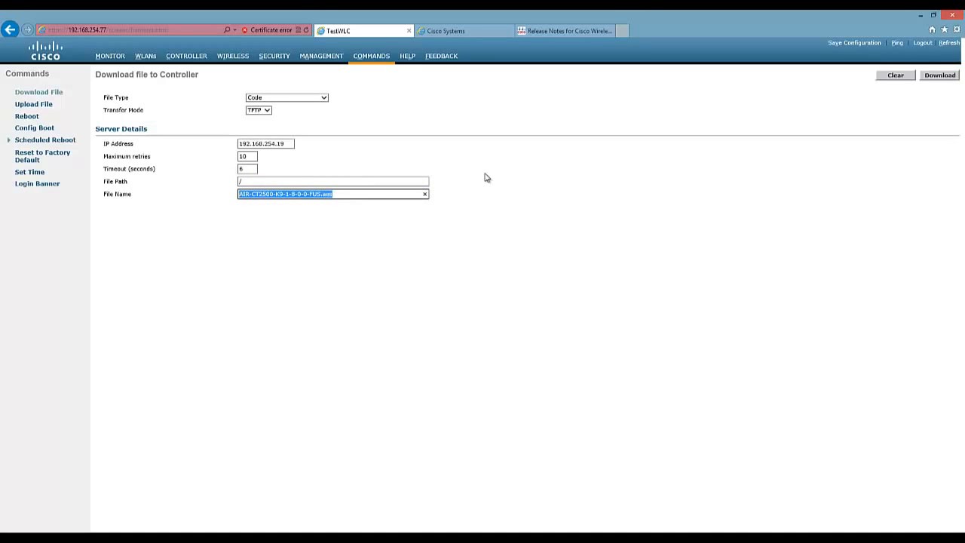
pyautogui.press('BackSpace')
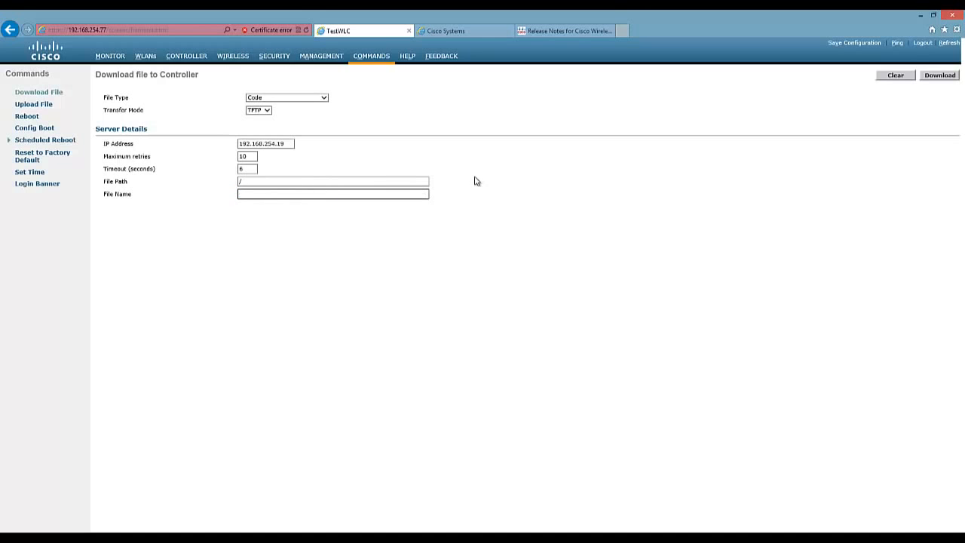
pyautogui.press('super+e')
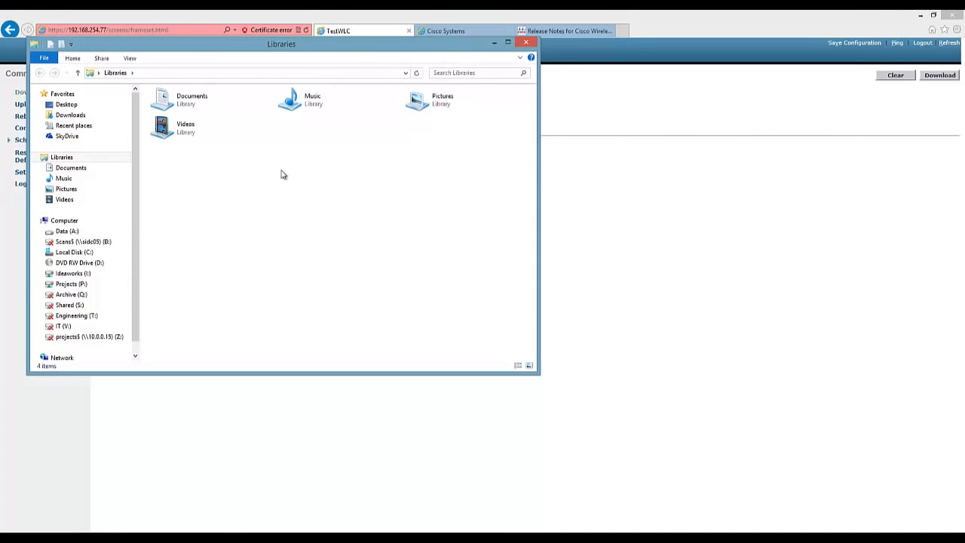
# Copy the name of AIR-CT2500-K9-7-5-102-0.aes from A:\TFTP-Root, then return to the browser.
pyautogui.click(68, 231)
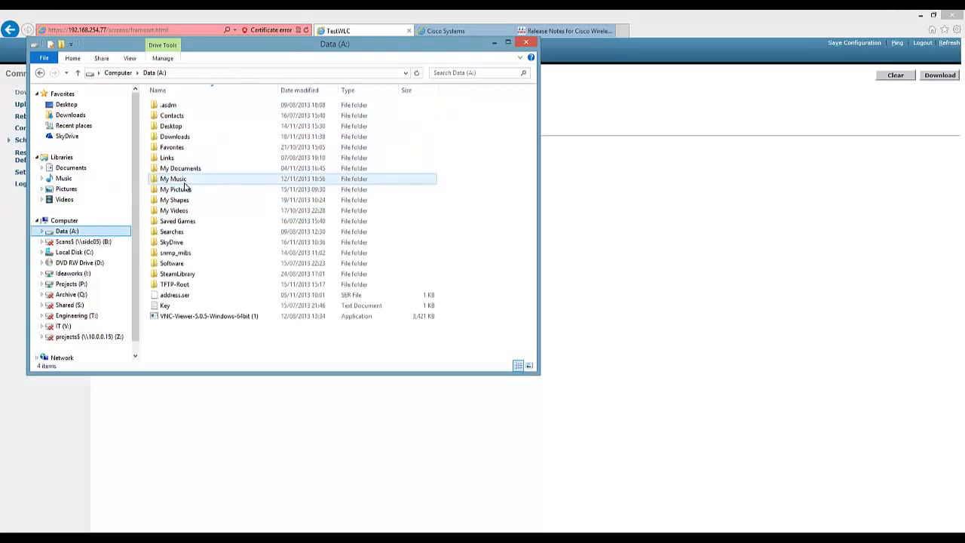
pyautogui.doubleClick(178, 285)
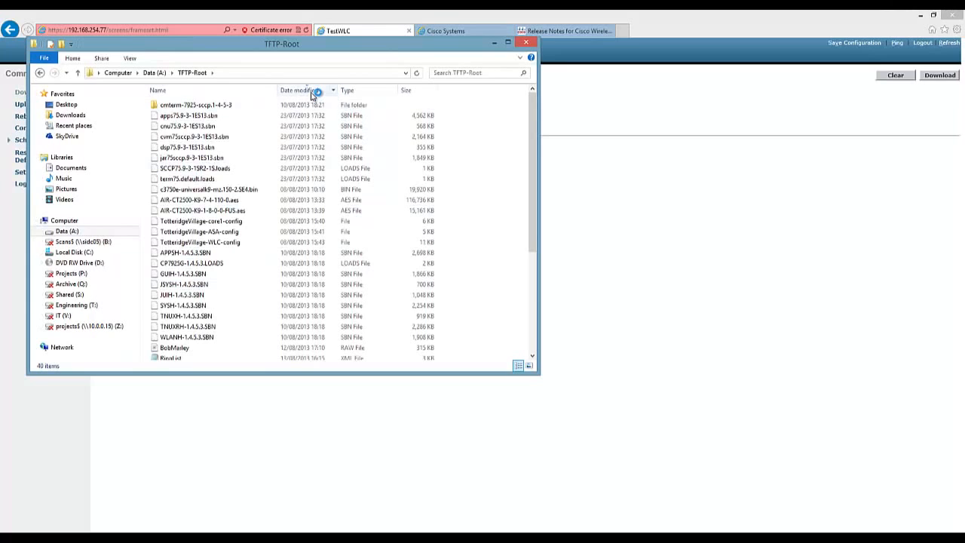
pyautogui.click(311, 92)
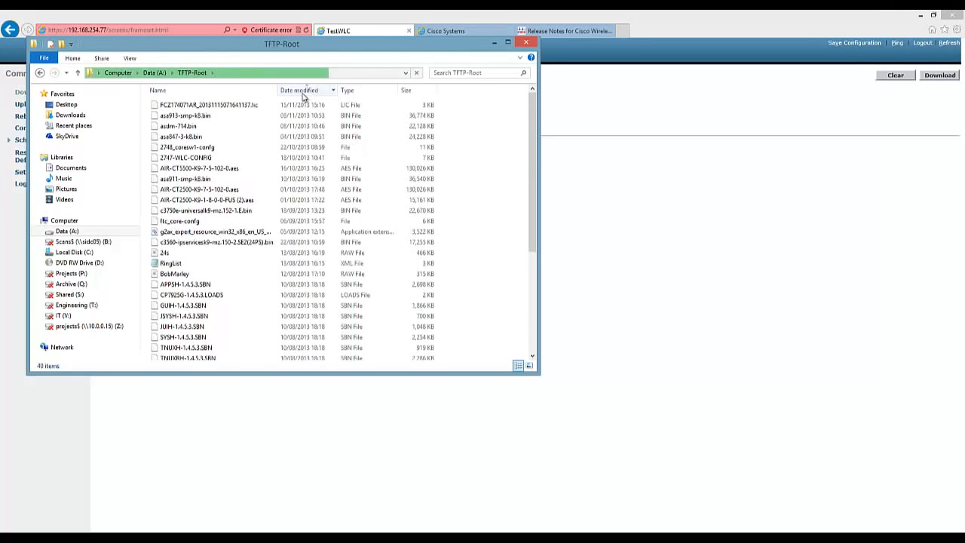
pyautogui.click(232, 194)
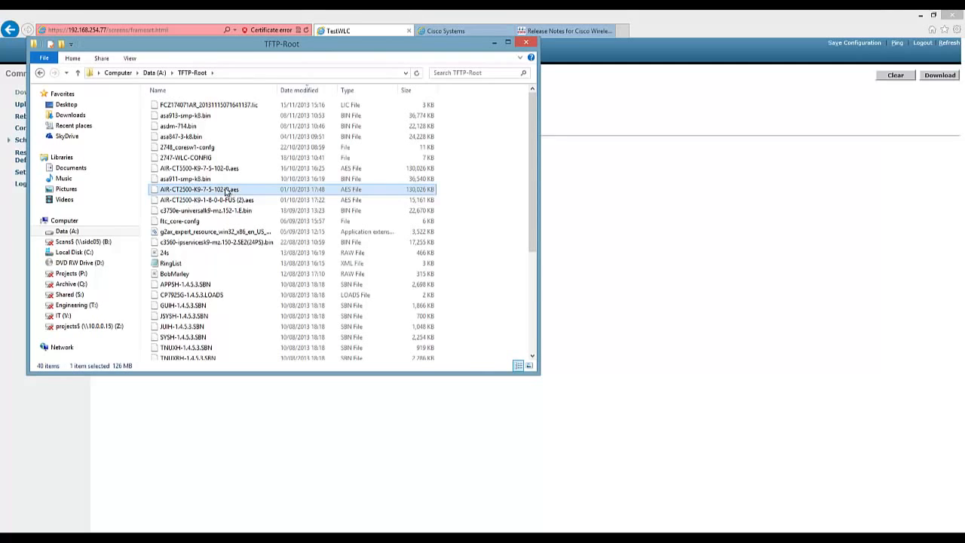
pyautogui.click(231, 194)
pyautogui.hotkey('ctrl', 'c')
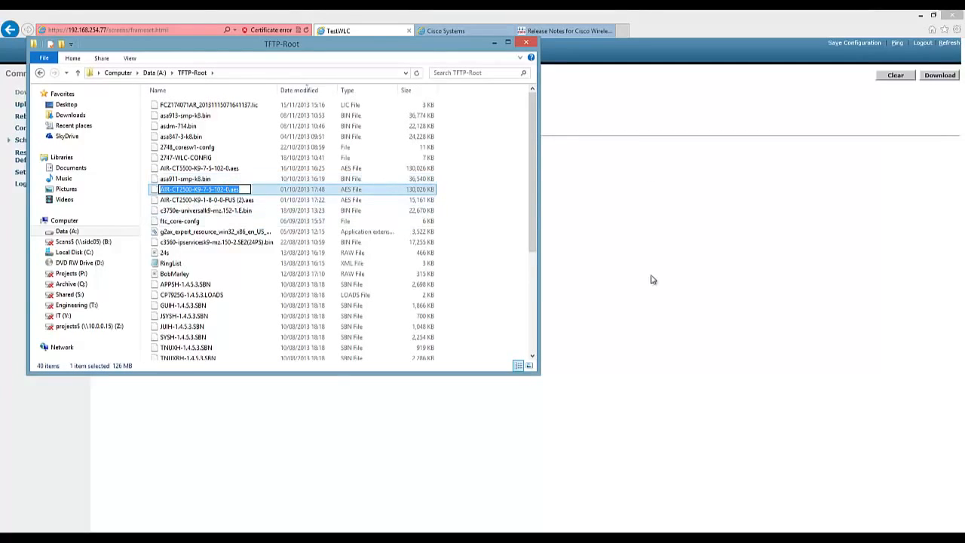
pyautogui.click(647, 196)
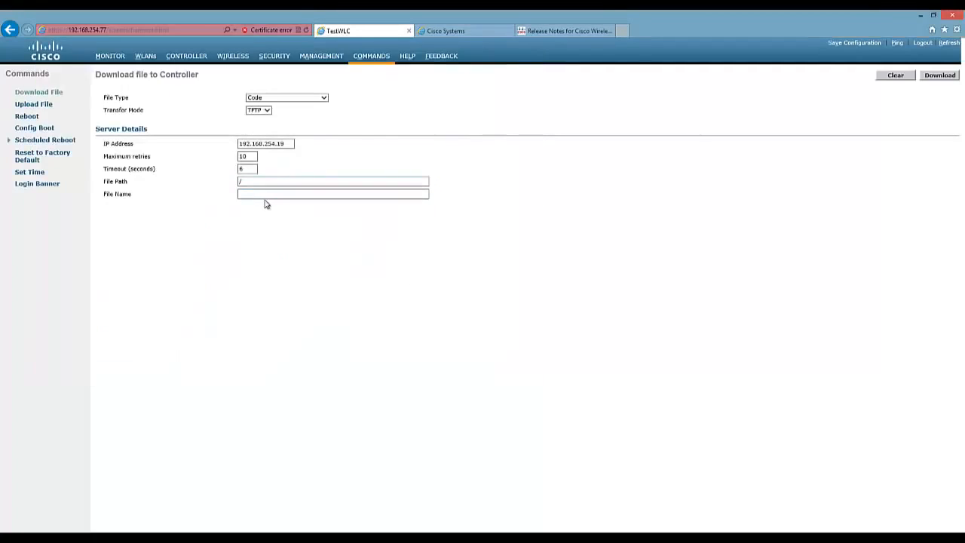
# Paste AIR-CT2500-K9-7-5-102-0.aes as the file name and start the confirmed code download.
pyautogui.click(269, 195)
pyautogui.hotkey('ctrl', 'v')
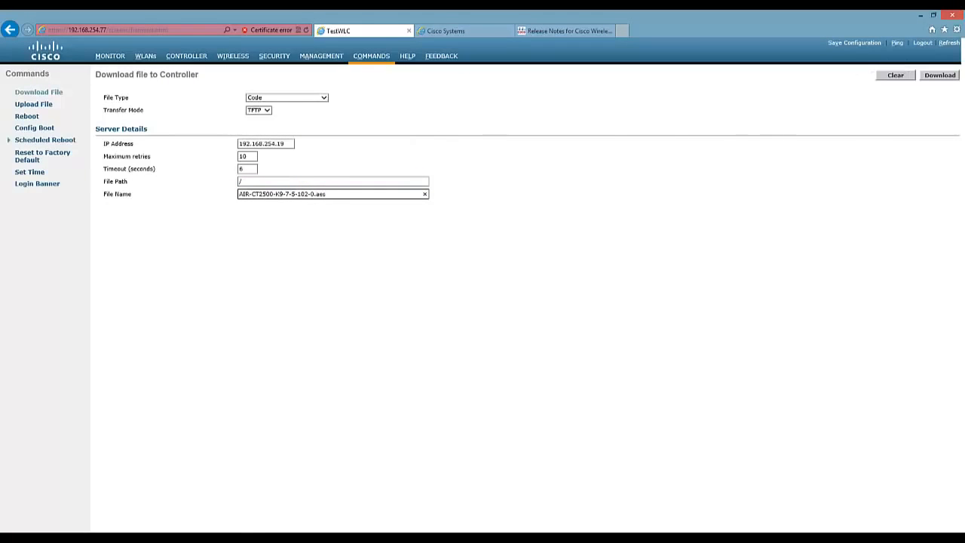
pyautogui.moveTo(209, 539)
pyautogui.click(938, 75)
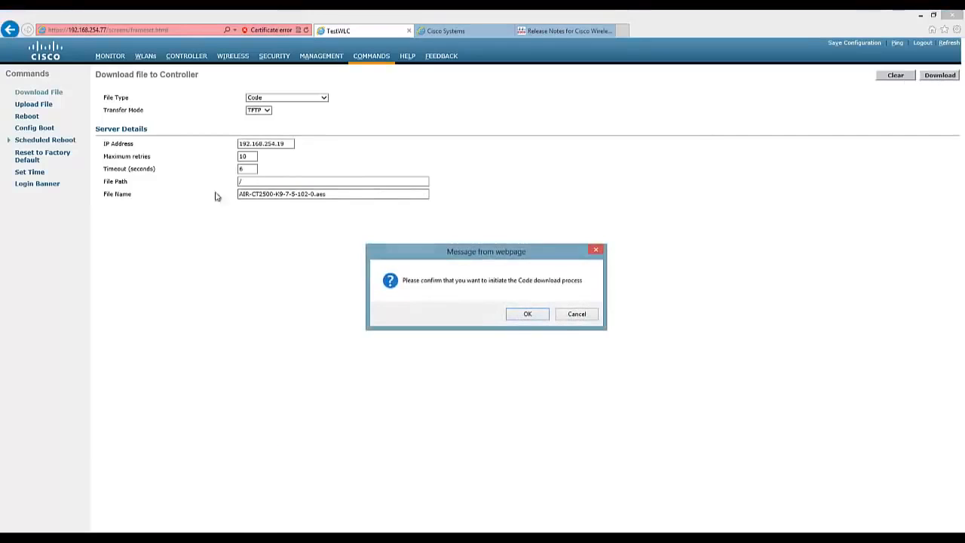
pyautogui.click(532, 315)
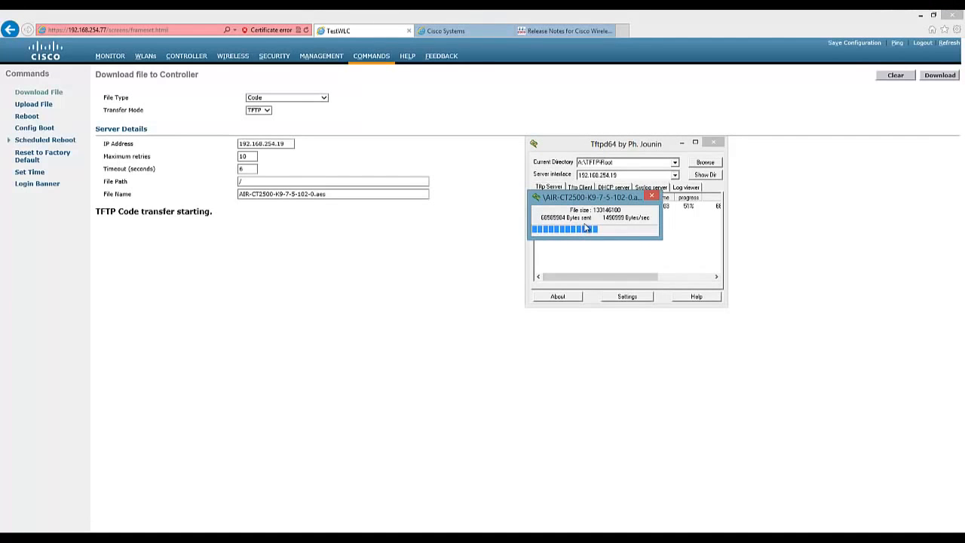
# Move the Tftpd64 progress window aside and return to the controller's flash-writing status message.
pyautogui.moveTo(592, 200); pyautogui.dragTo(615, 226)
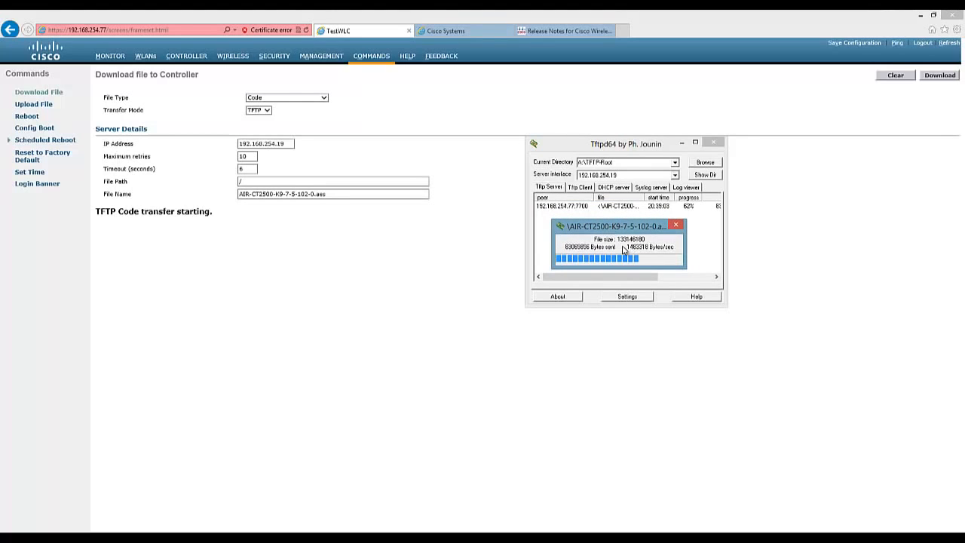
pyautogui.click(729, 270)
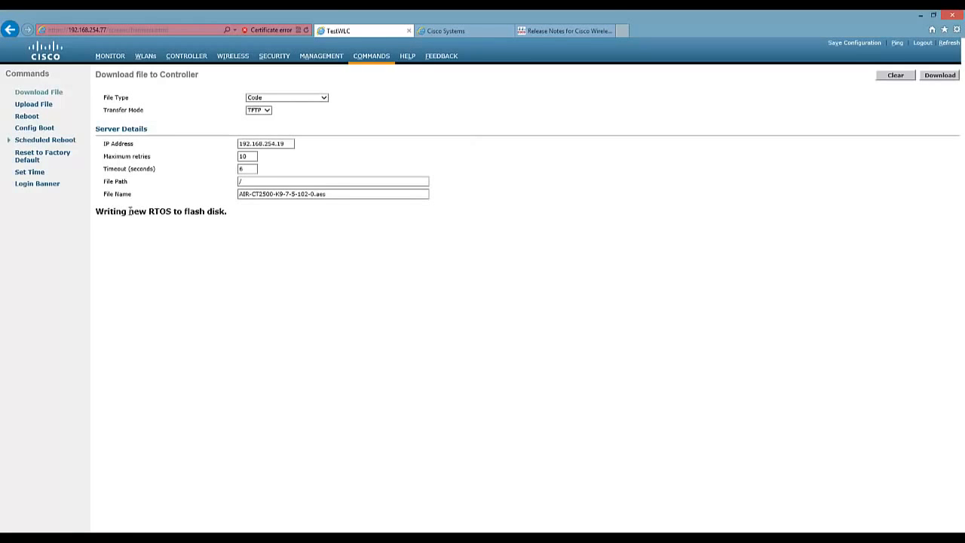
pyautogui.moveTo(95, 211); pyautogui.dragTo(254, 218)
# Wait through the flash write and reboot until the summary shows version 7.5.102.0.
pyautogui.click(254, 218)
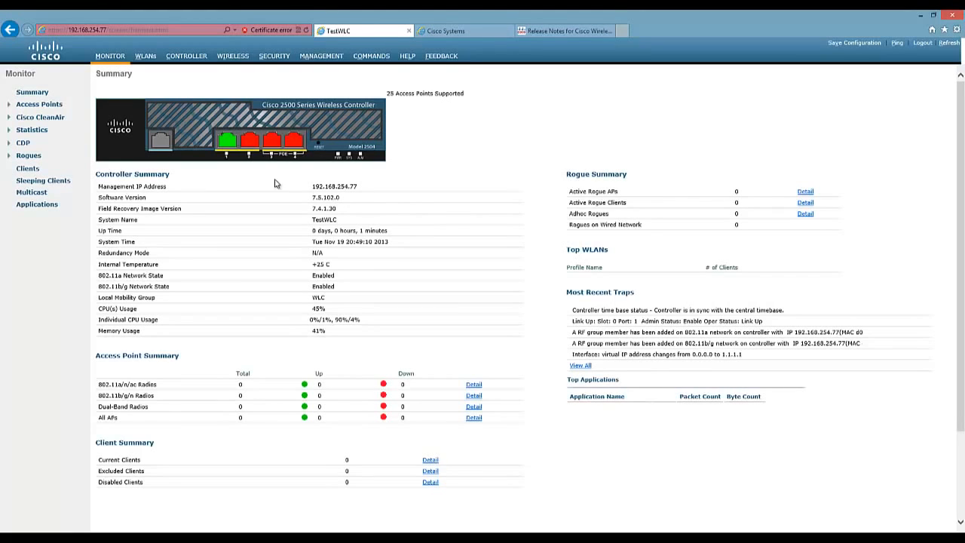
# Highlight the Software Version row reading 7.5.102.0 on the Summary page.
pyautogui.moveTo(99, 197); pyautogui.dragTo(340, 199)
pyautogui.click(358, 199)
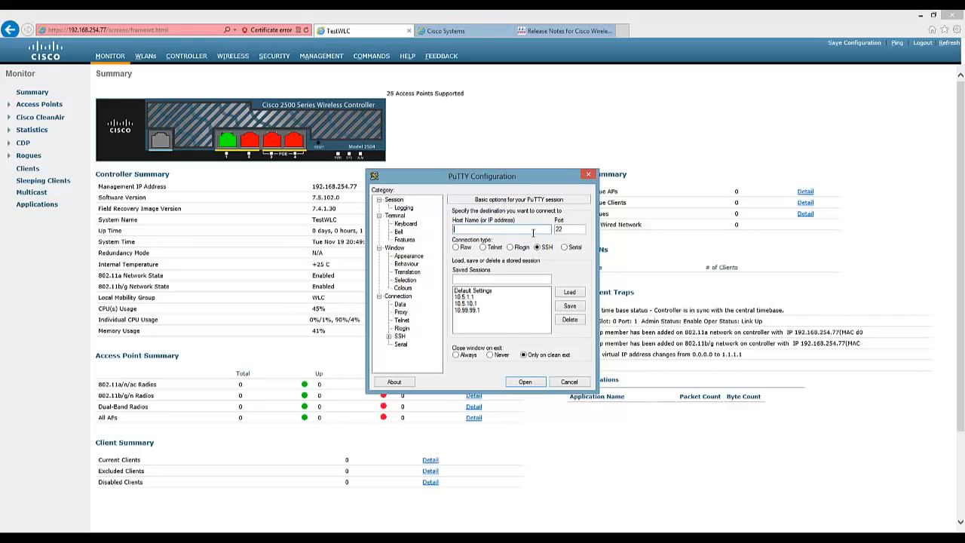
# SSH to 192.168.254.77, log in with the controller credentials, and snap the window left.
pyautogui.write('192.168.254.77')
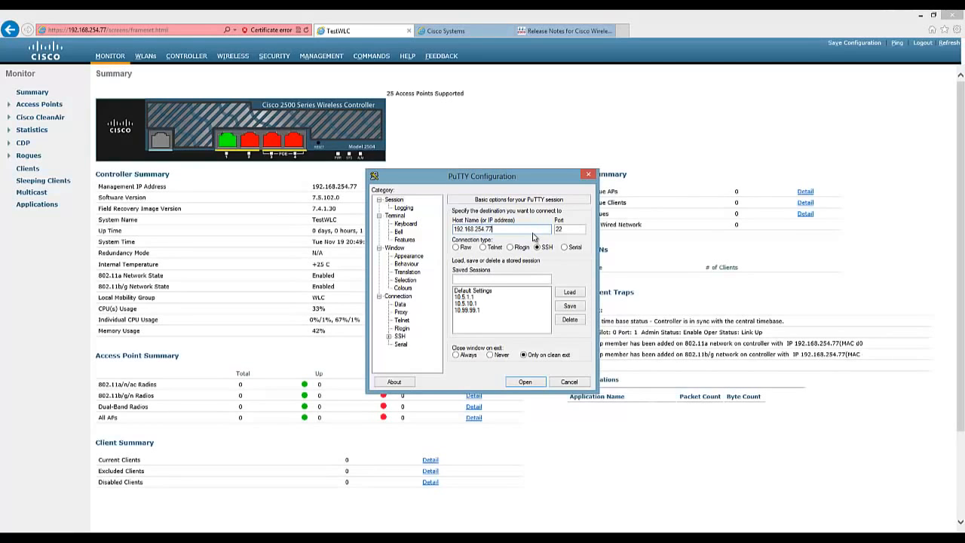
pyautogui.press('Return')
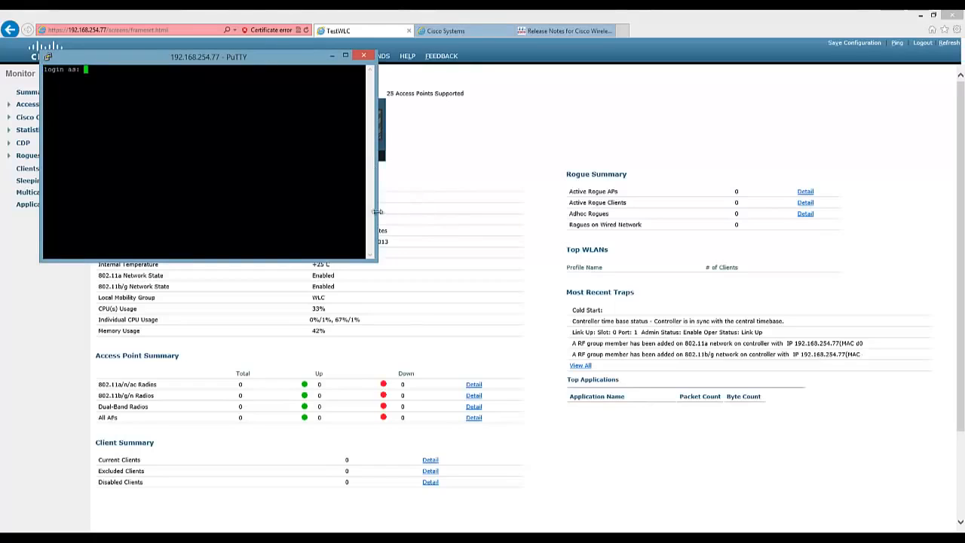
pyautogui.write('admin')
pyautogui.press('Return')
pyautogui.write('admin')
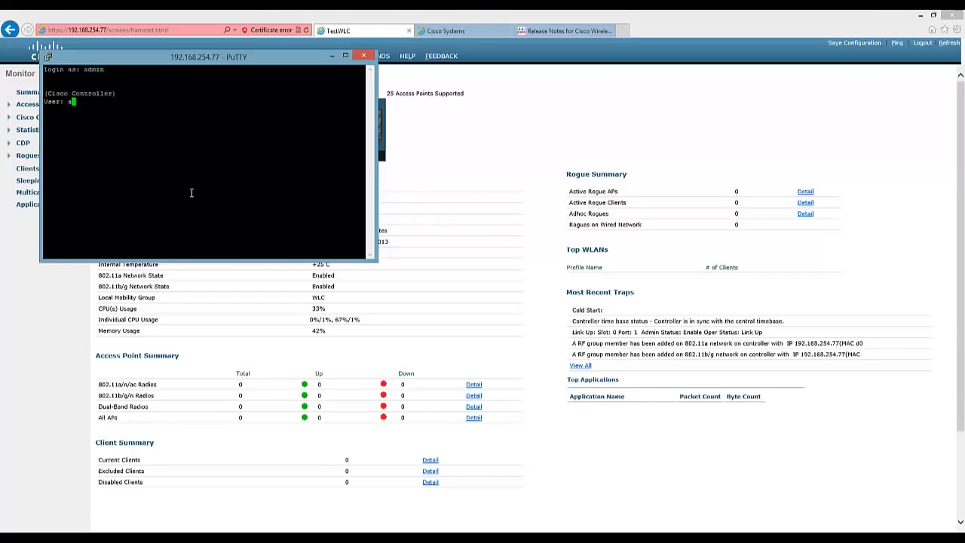
pyautogui.press('Return')
pyautogui.write('***********')
pyautogui.press('Return')
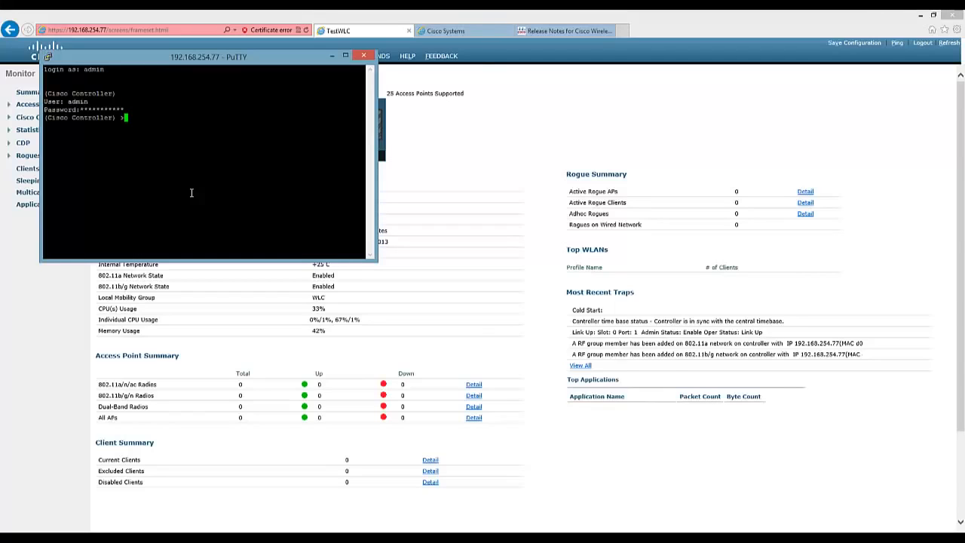
pyautogui.press('super+Left')
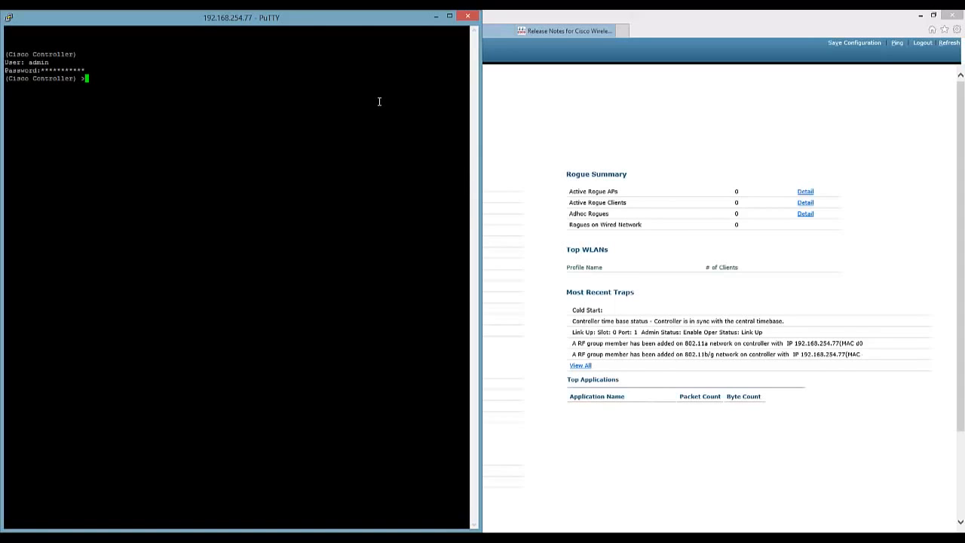
# Set the transfer download server IP to 192.168.254.77 and the path to /.
pyautogui.write('tra')
pyautogui.write('nsf')
pyautogui.write('er ?')
pyautogui.write('download ?')
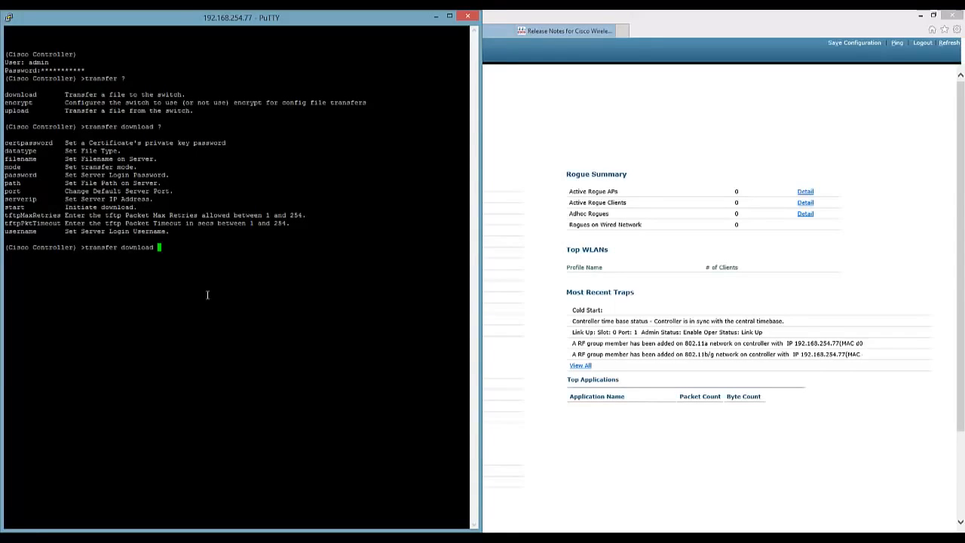
pyautogui.write('serverip 192.168.')
pyautogui.press('BackSpace')
pyautogui.press('BackSpace')
pyautogui.press('BackSpace')
pyautogui.write('68.254.77')
pyautogui.press('Return')
pyautogui.write('t')
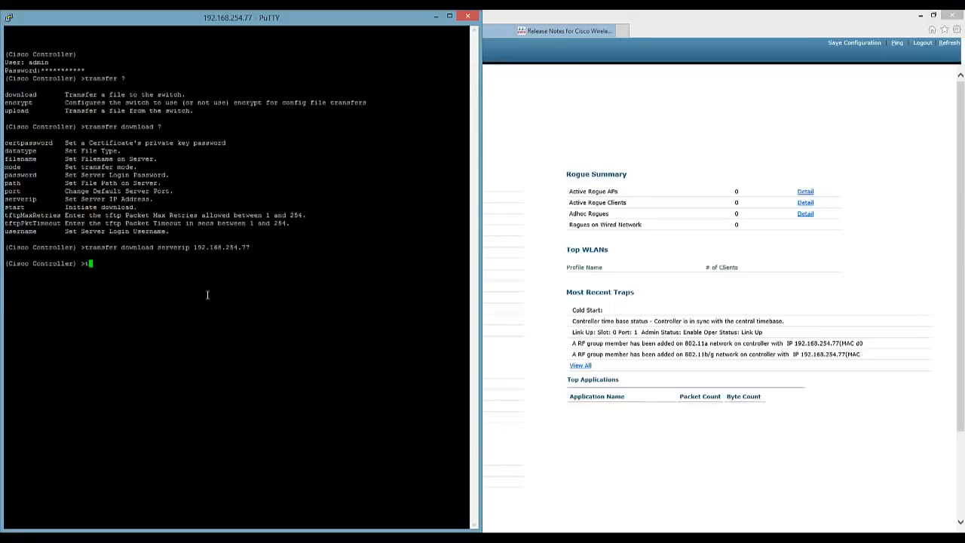
pyautogui.write('ransfer path /')
pyautogui.press('Return')
pyautogui.write('t')
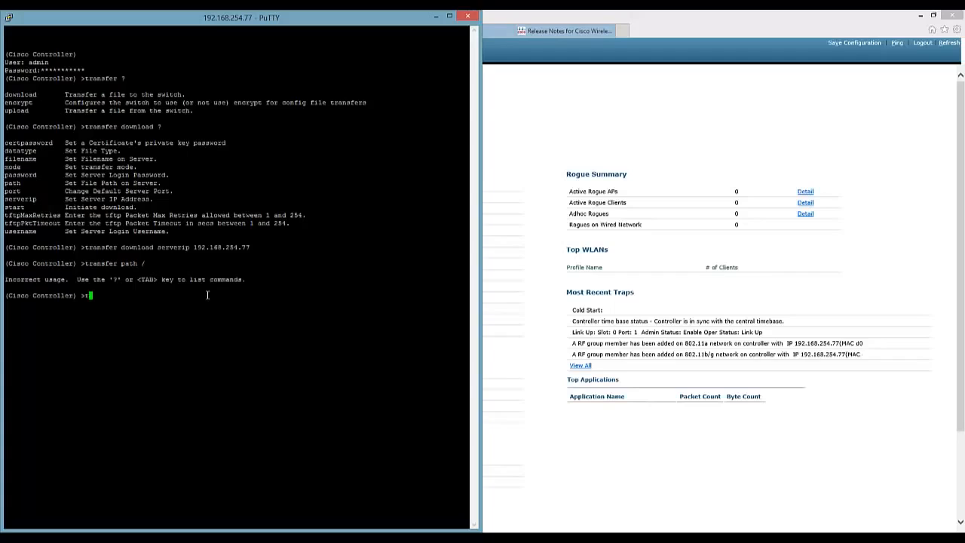
pyautogui.write('ransfer download path /')
pyautogui.press('Return')
# Set filename AIR-CT2500-K9-7-5-102-0.aes and datatype code, then type transfer download start.
pyautogui.write('transfer download')
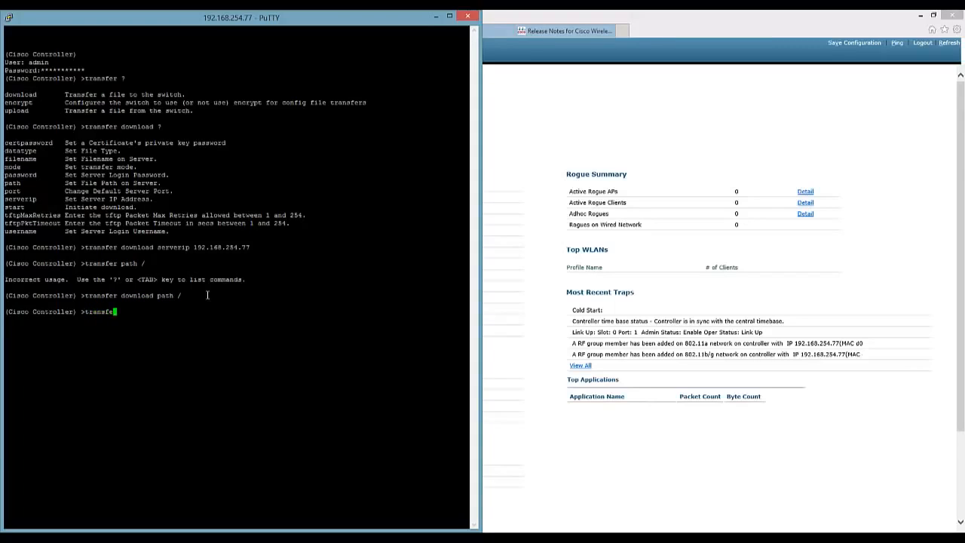
pyautogui.write(' falename')
pyautogui.write('AIR-CT2500-K9-7-5-102-0.aes')
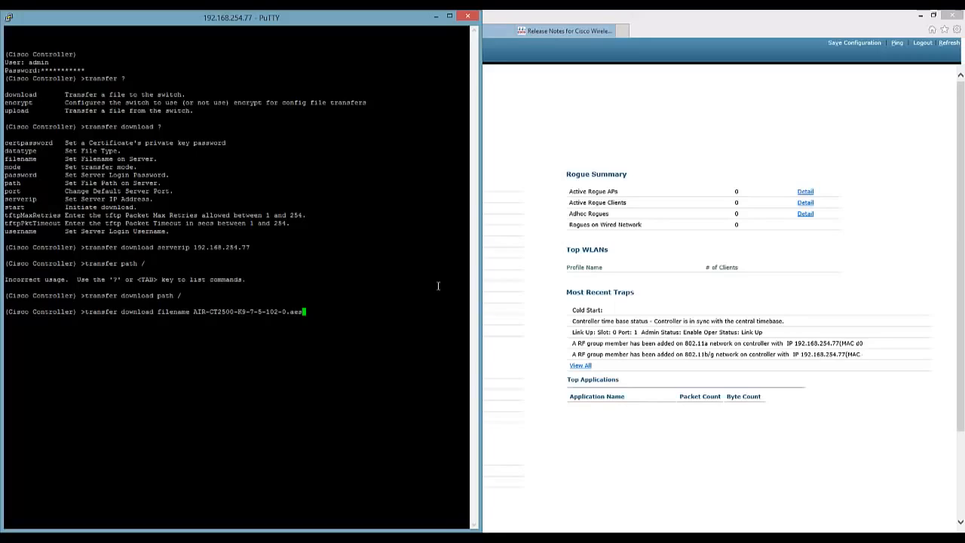
pyautogui.press('Return')
pyautogui.write('transfer download dataty')
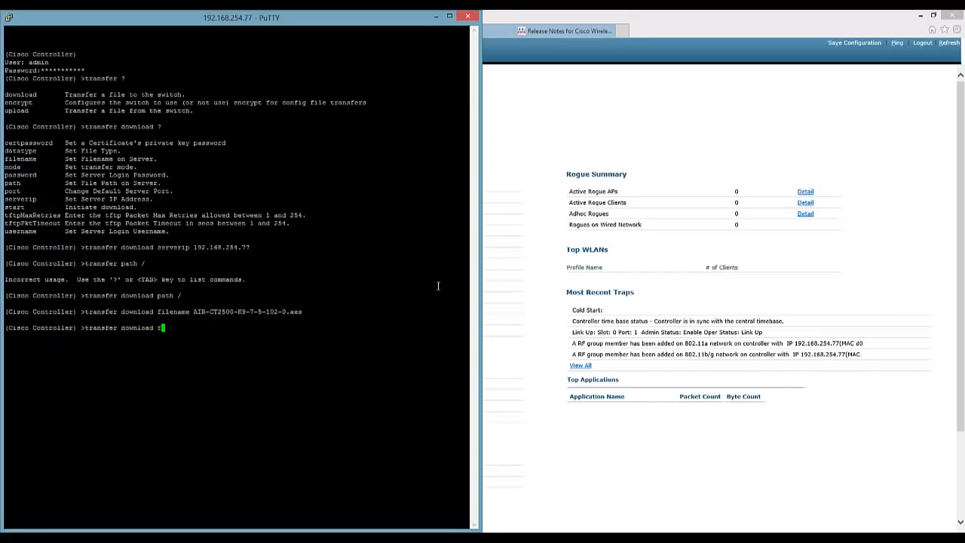
pyautogui.write('pe code')
pyautogui.press('Return')
pyautogui.write('troller) >tr')
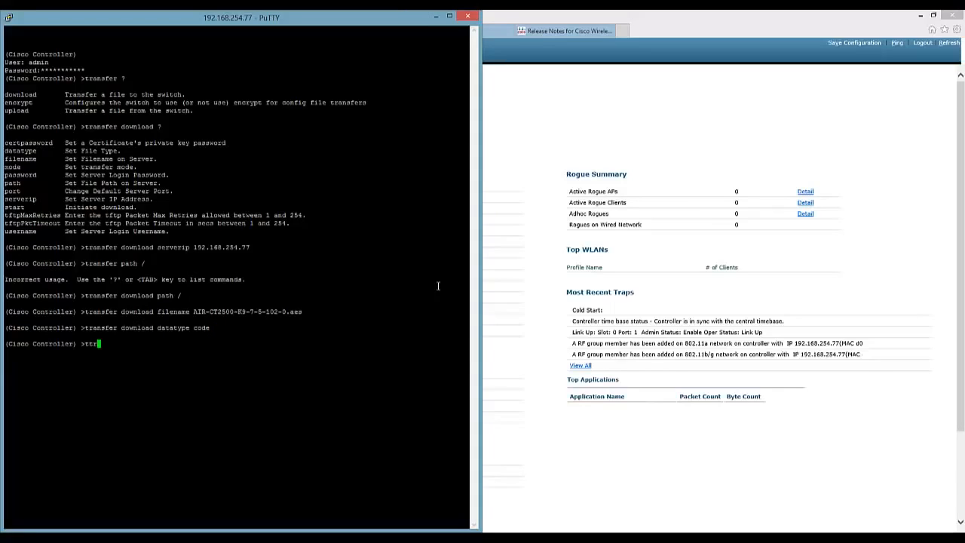
pyautogui.press('BackSpace')
pyautogui.press('BackSpace')
pyautogui.write('ransfer download start')
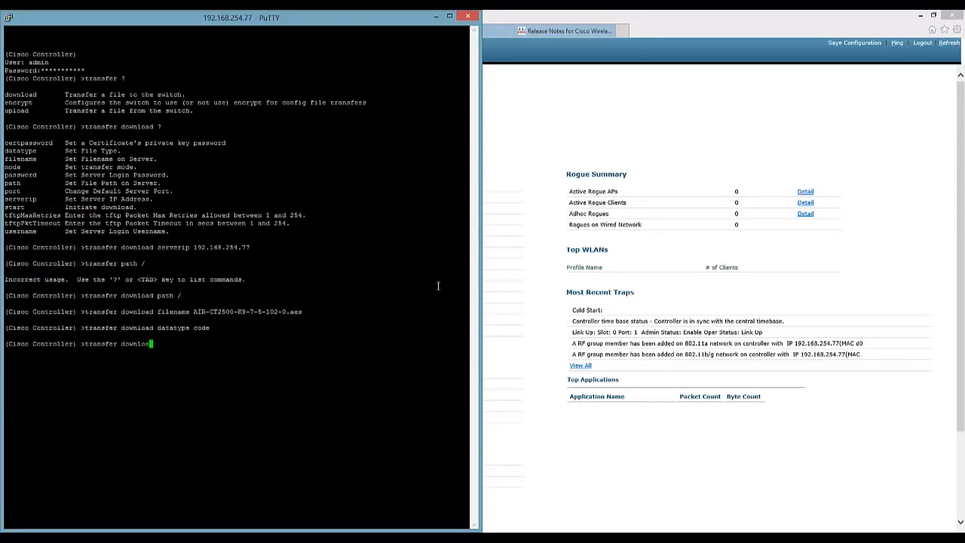